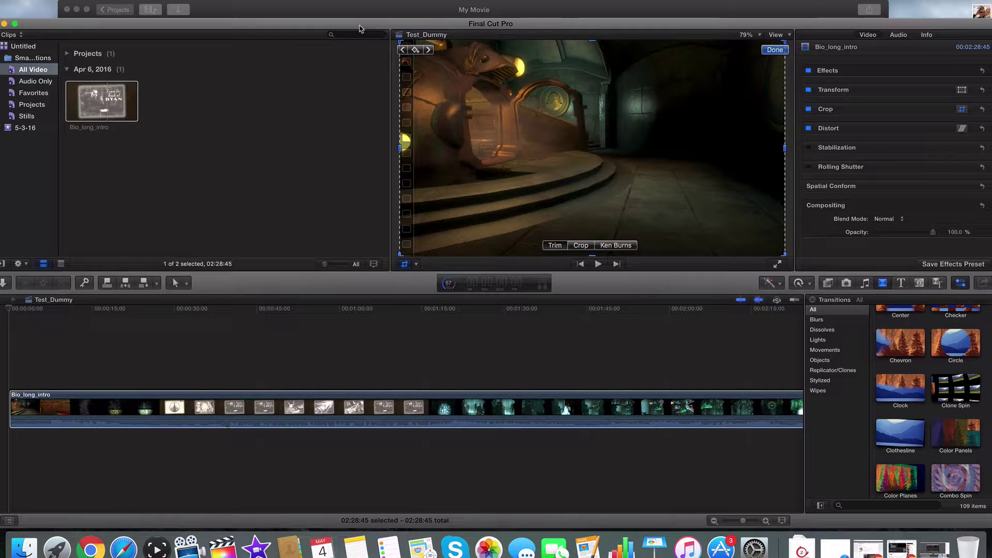
Bring iMovie's My Movie to the front and switch its browser to My Media.
click(363, 13)
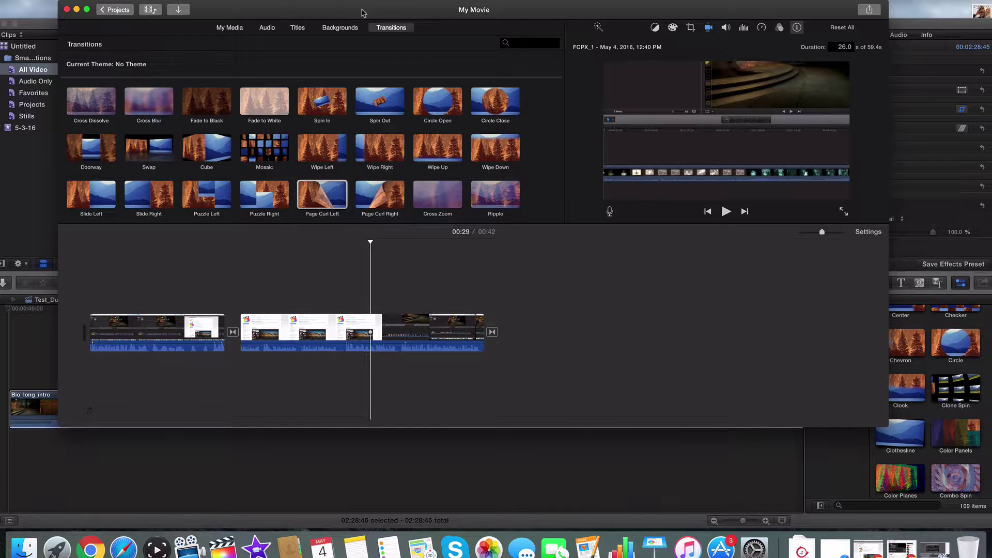
mouse_move(361, 9)
mouse_down()
mouse_move(352, 16)
mouse_move(361, 12)
mouse_up()
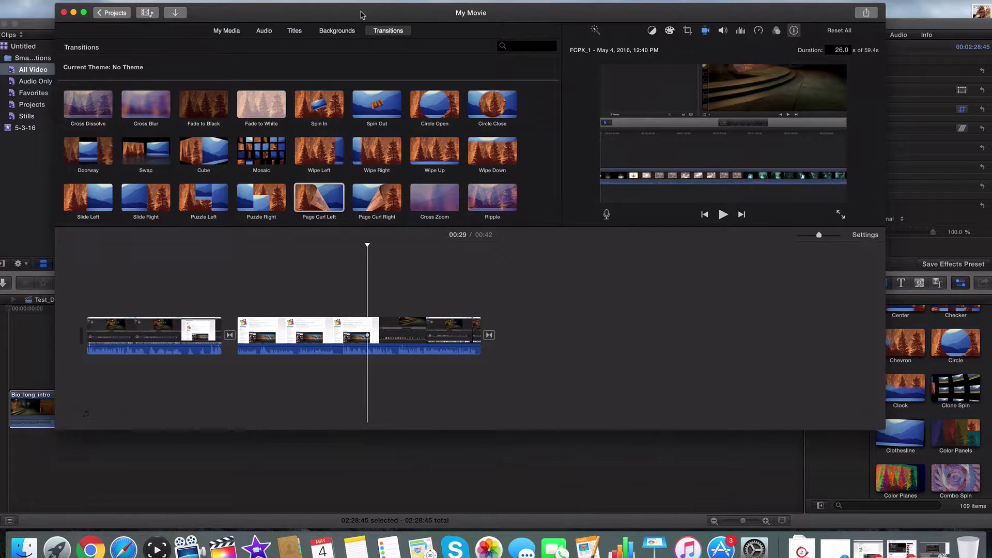
drag(361, 15, 362, 13)
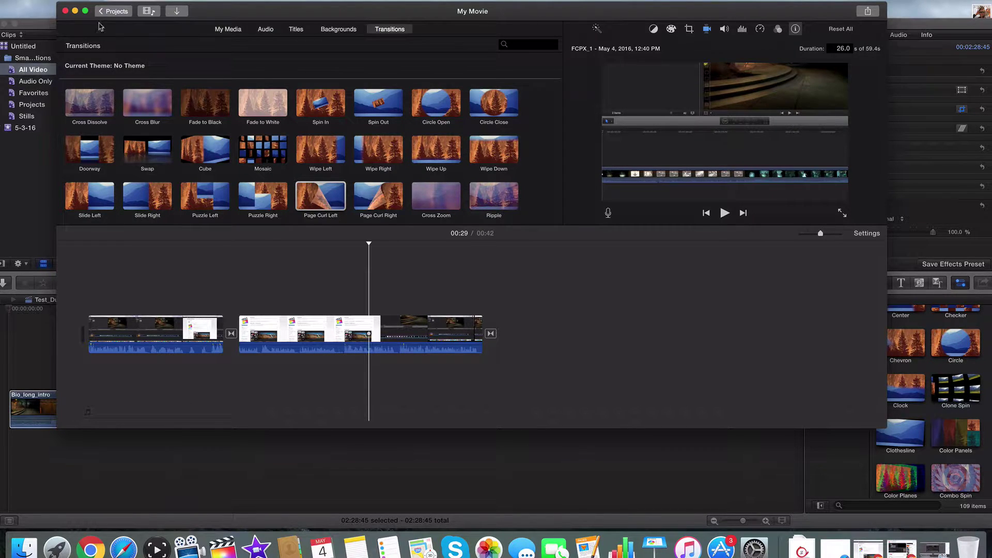
click(228, 29)
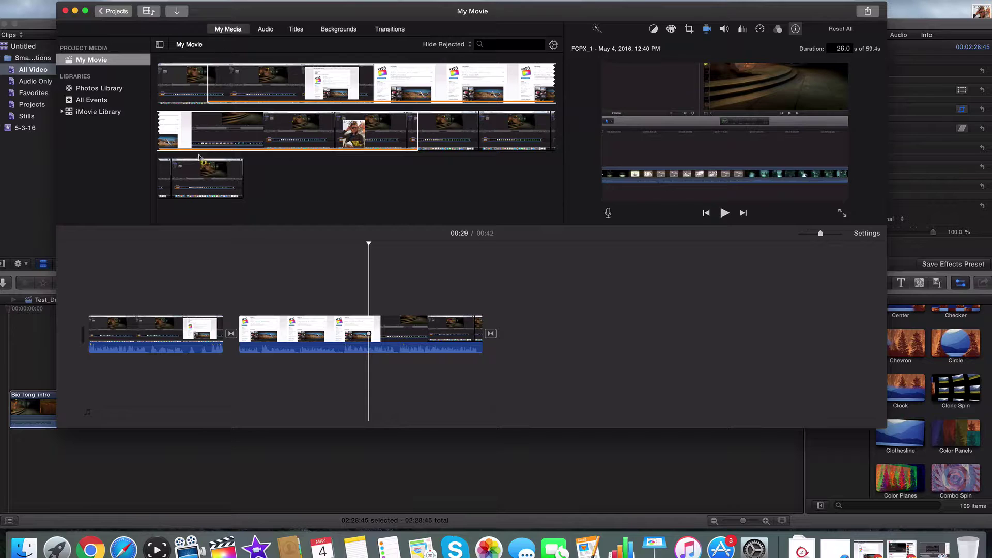
Select the media clip's marked range and the second movie clip, then return to Final Cut Pro.
click(345, 126)
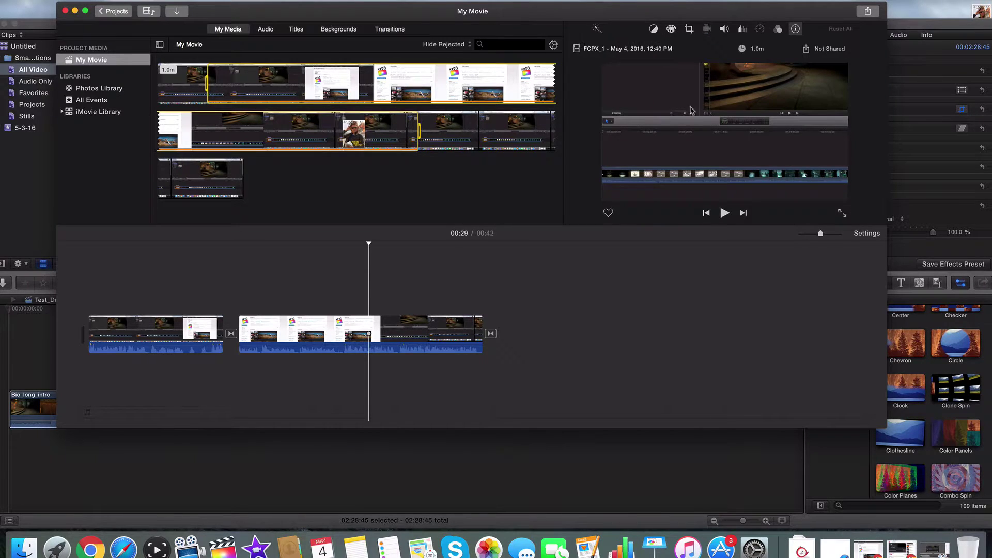
click(326, 326)
click(325, 325)
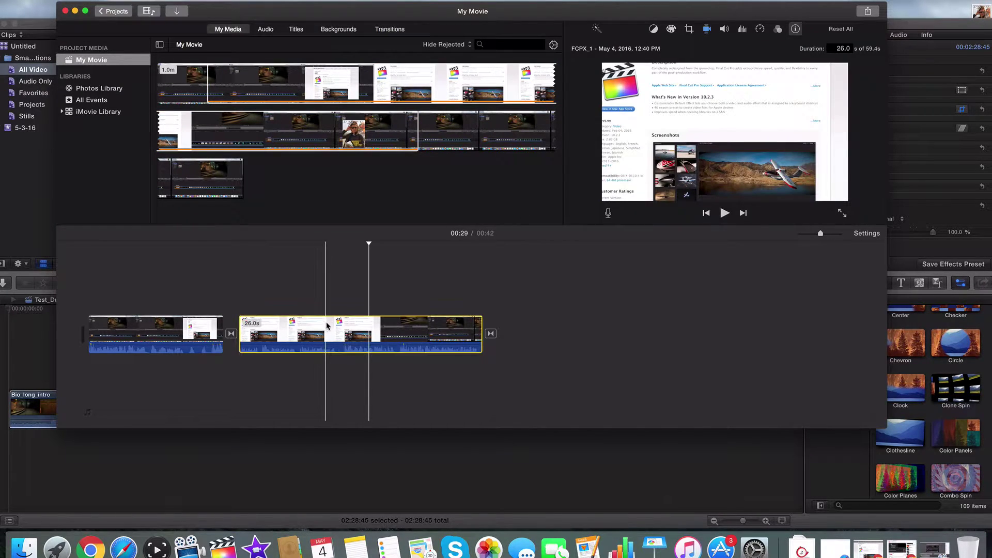
drag(326, 241, 67, 238)
click(35, 215)
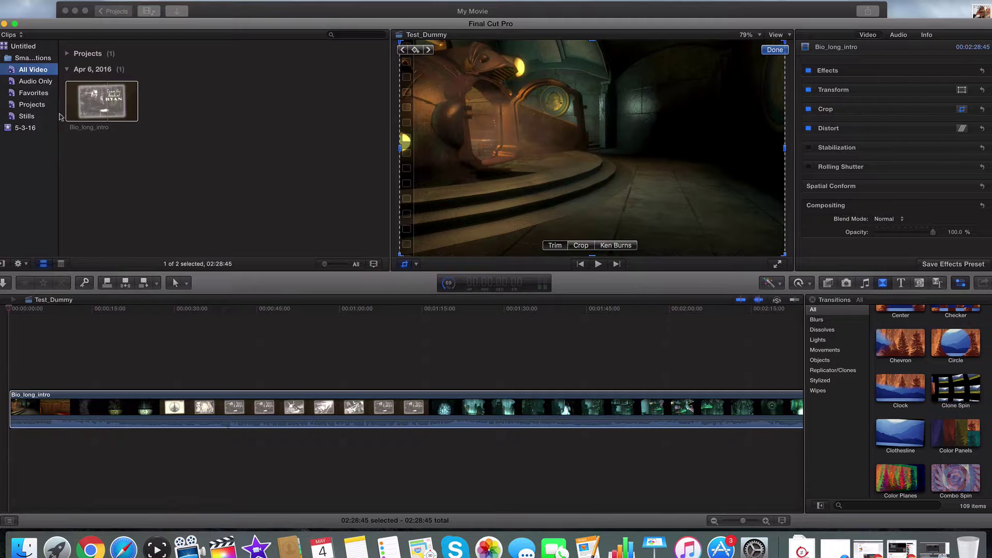
click(100, 101)
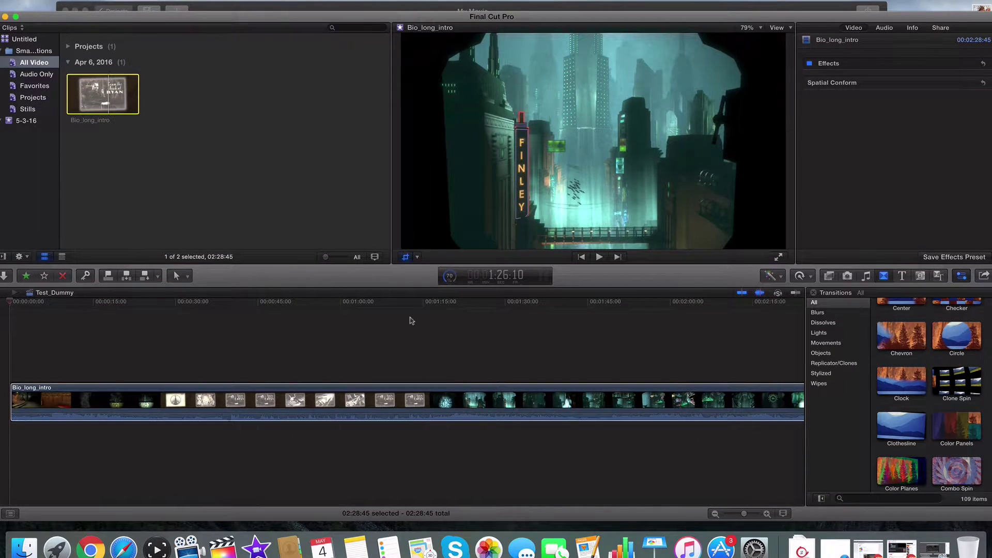
click(356, 390)
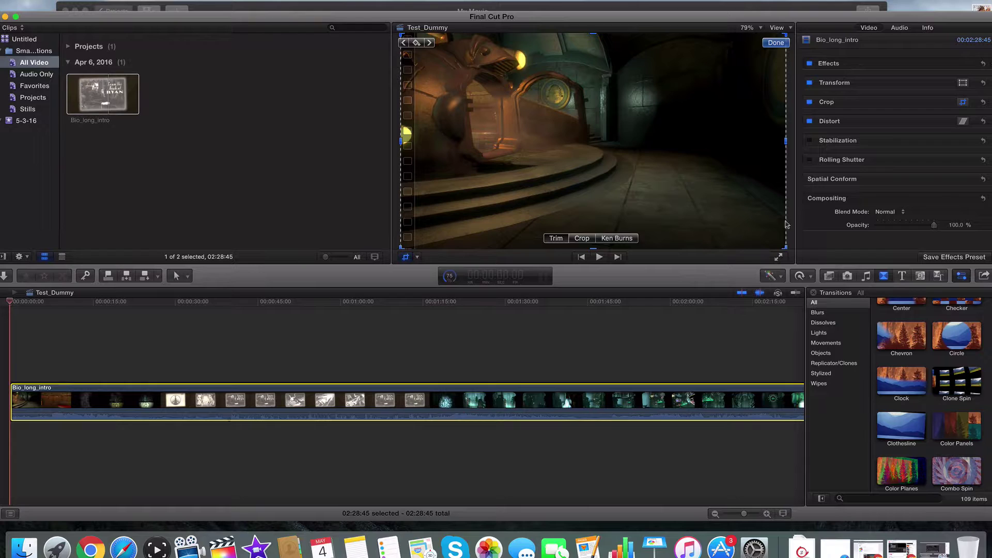
In iMovie, view the Color Balance, Color Correction, Crop and Noise Reduction adjustments.
click(662, 7)
click(653, 29)
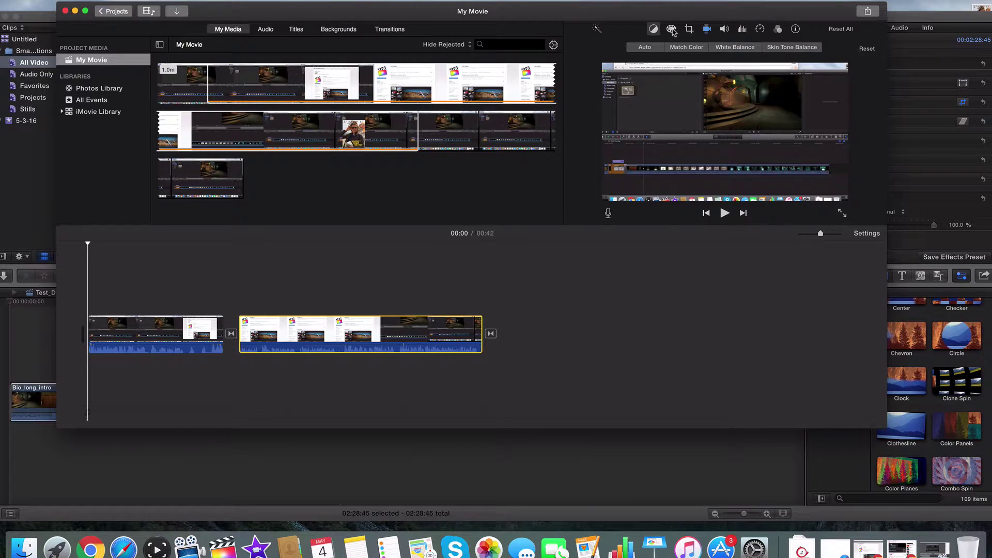
click(672, 29)
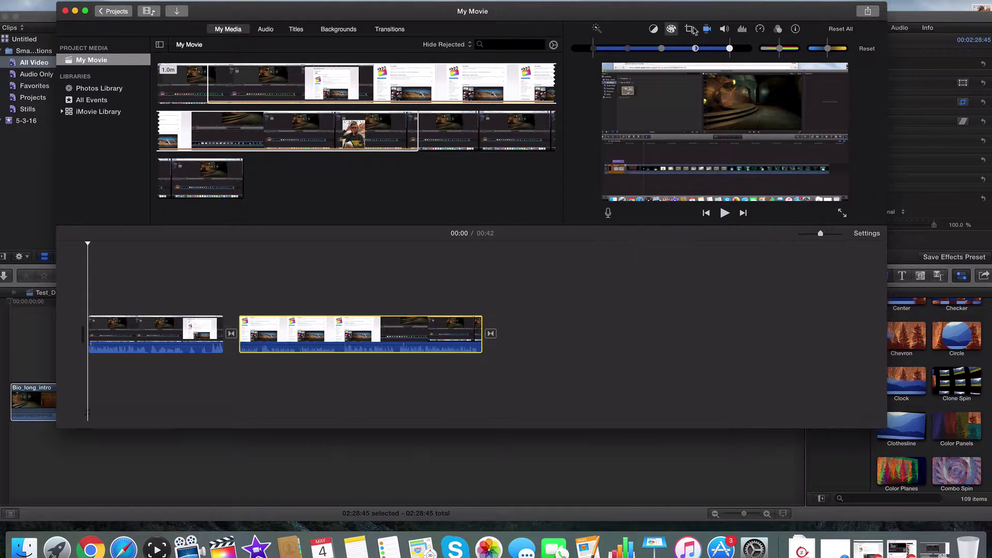
click(693, 30)
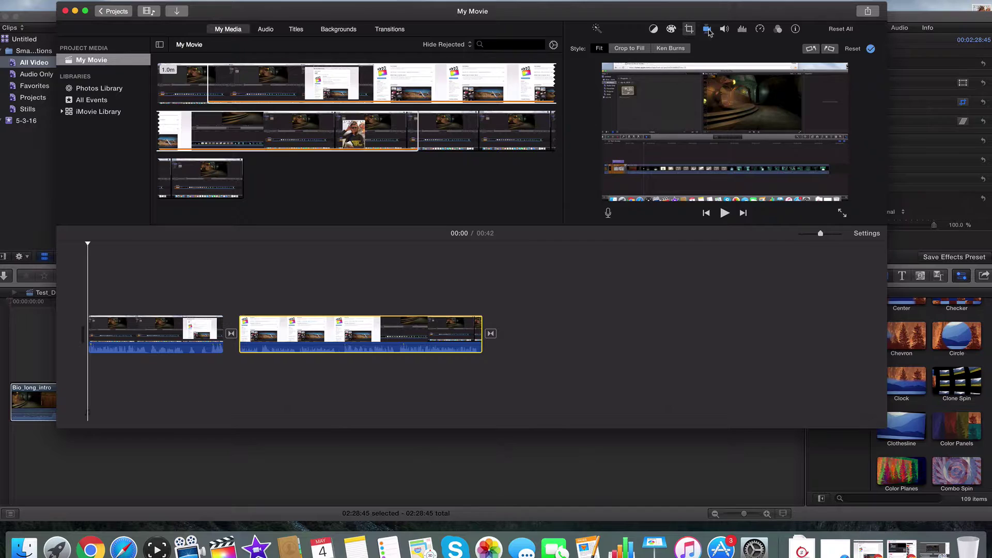
click(742, 31)
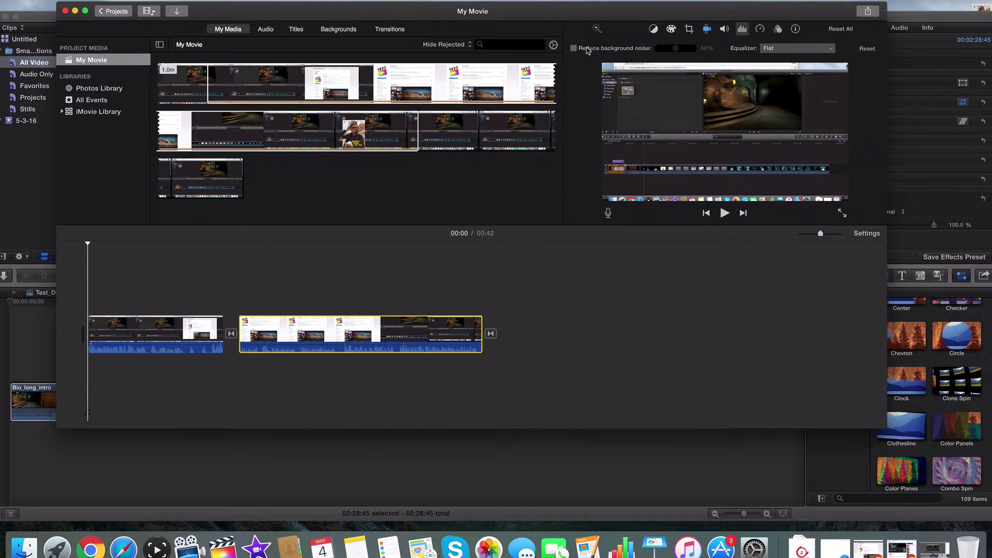
Show iMovie's Transitions library and preview the Spin Out transition.
drag(649, 12, 651, 10)
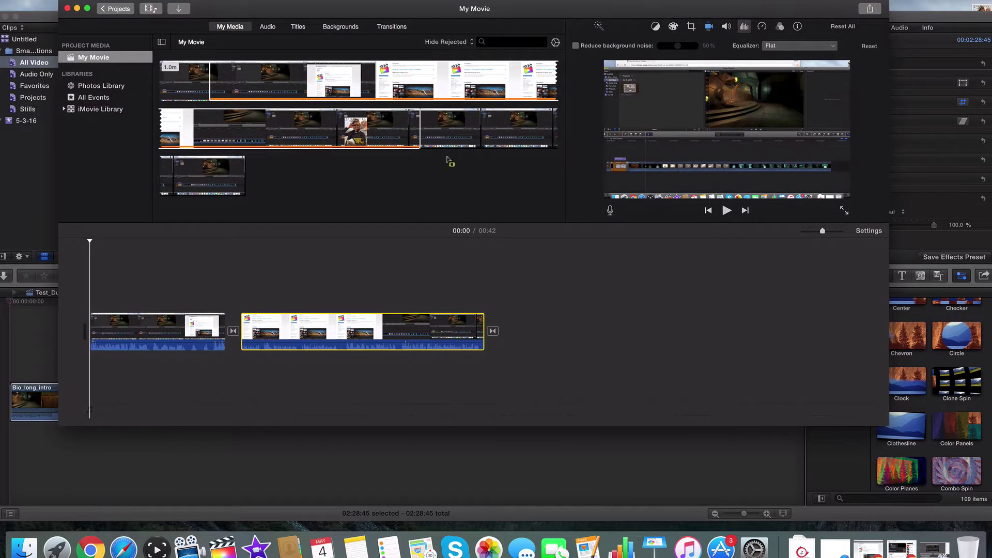
click(388, 28)
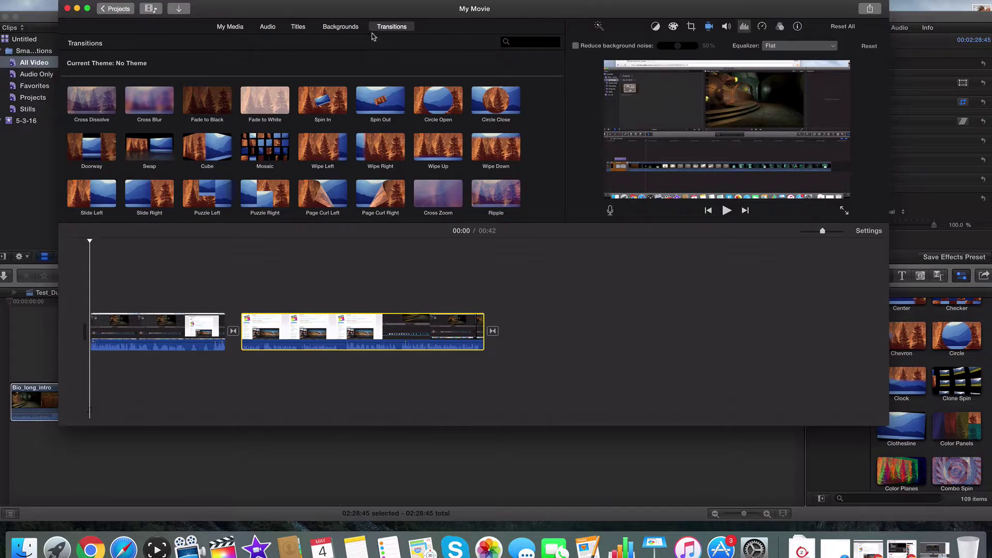
click(384, 110)
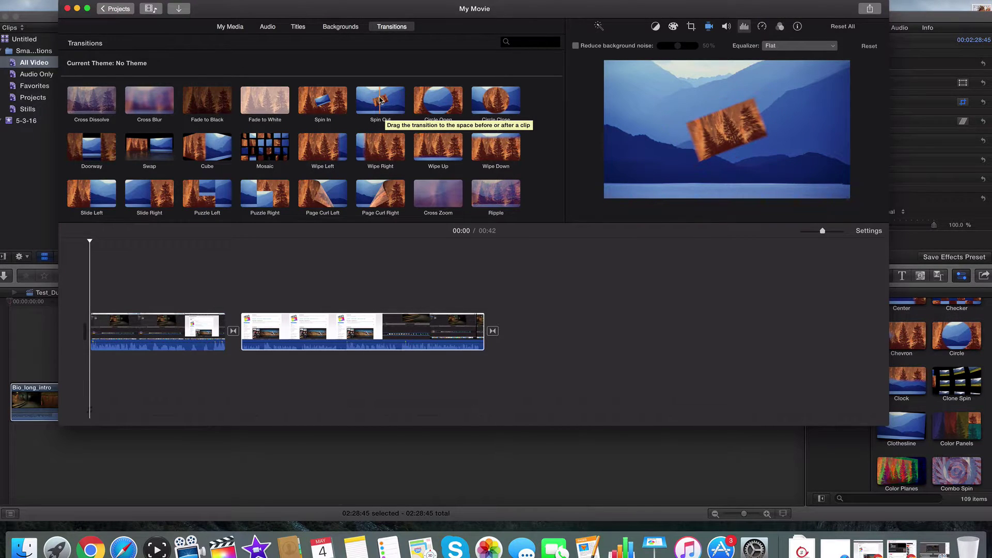
Bring Final Cut Pro's Test_Dummy project forward and scroll its Transitions browser to the top.
click(44, 16)
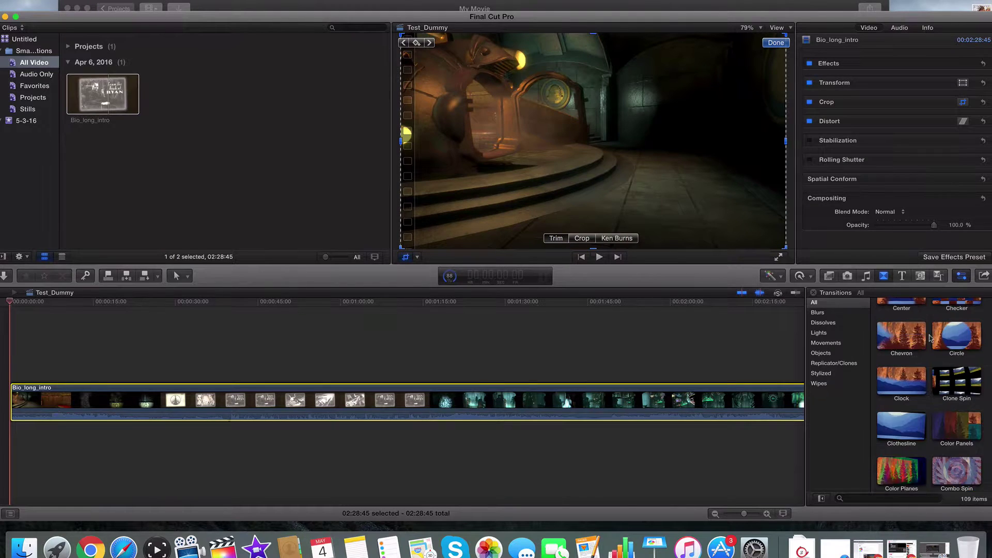
scroll(930, 339, up, 3)
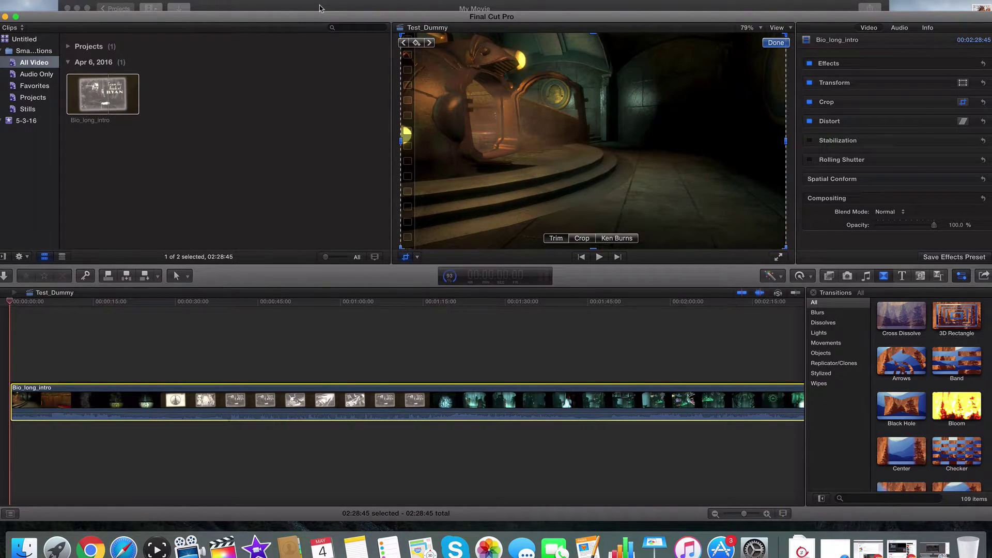
Bring iMovie's My Movie window back in front of Final Cut Pro.
click(320, 7)
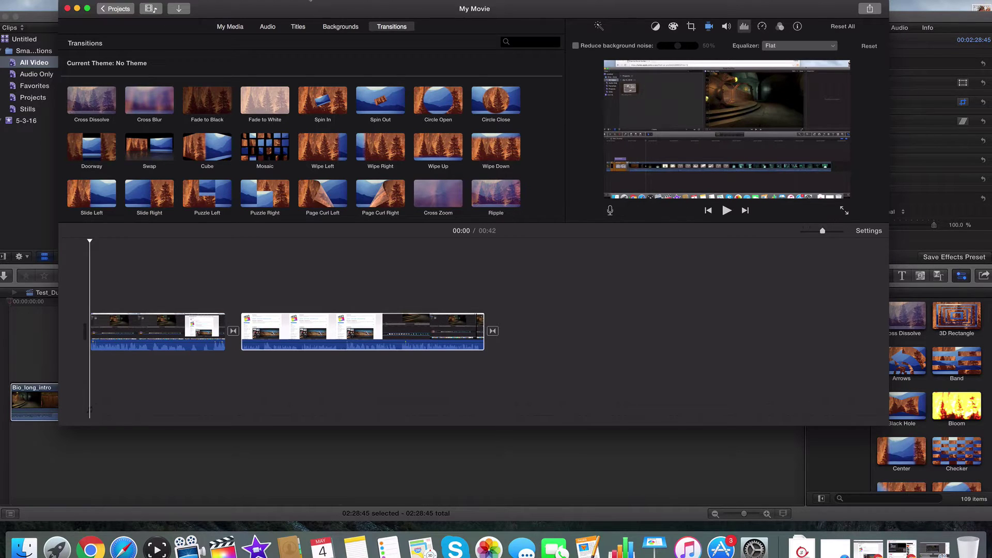
In Final Cut Pro, filter the transitions to Wipes, then to the 43 Stylized transitions.
click(52, 17)
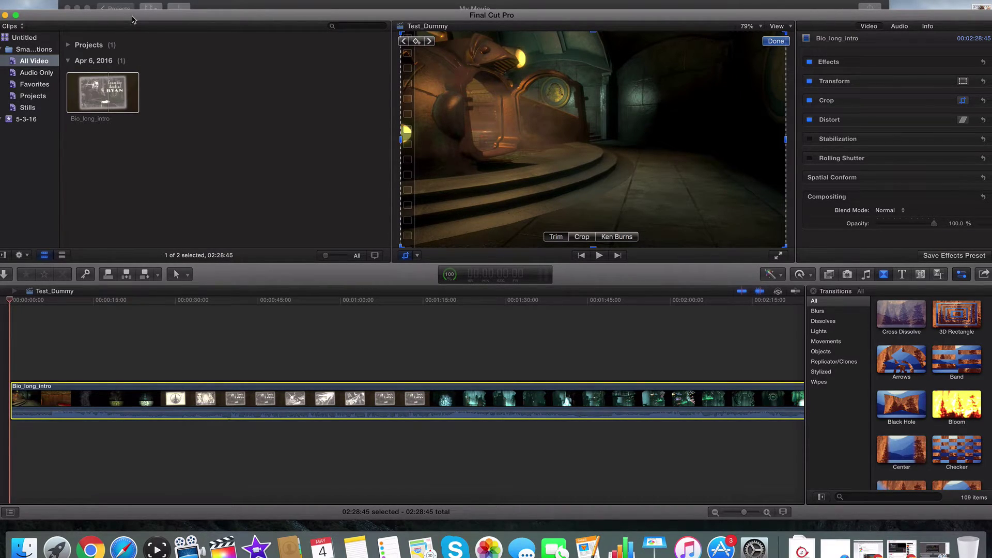
drag(131, 20, 132, 15)
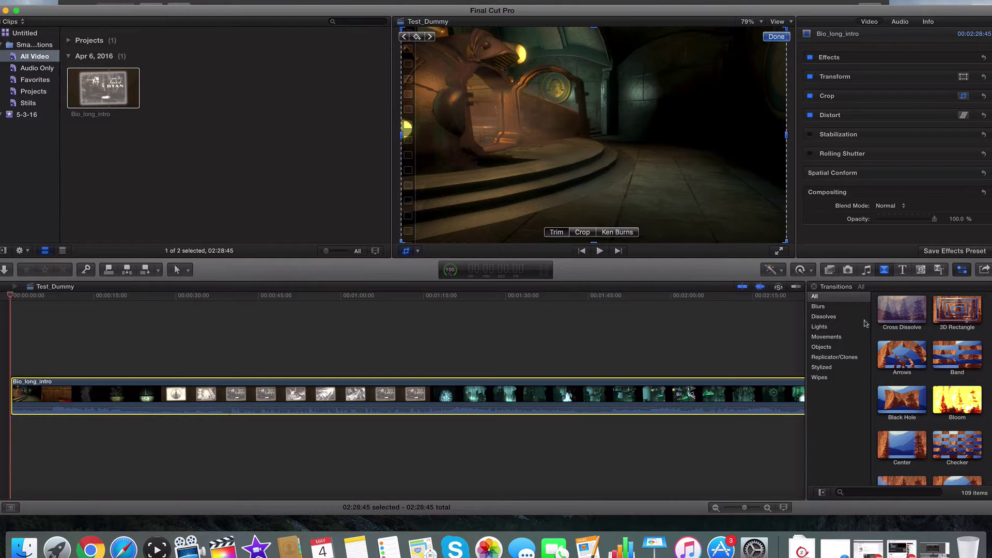
click(820, 378)
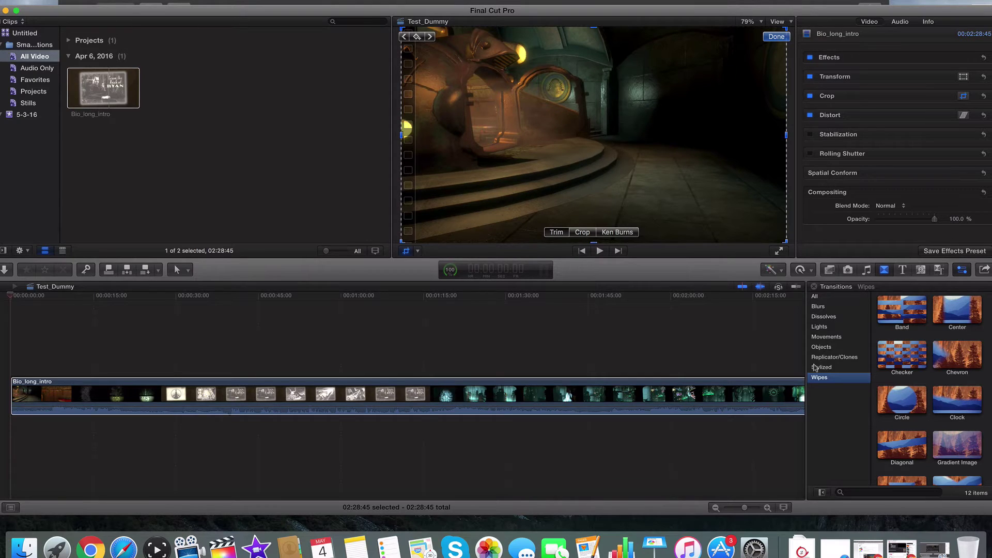
click(817, 367)
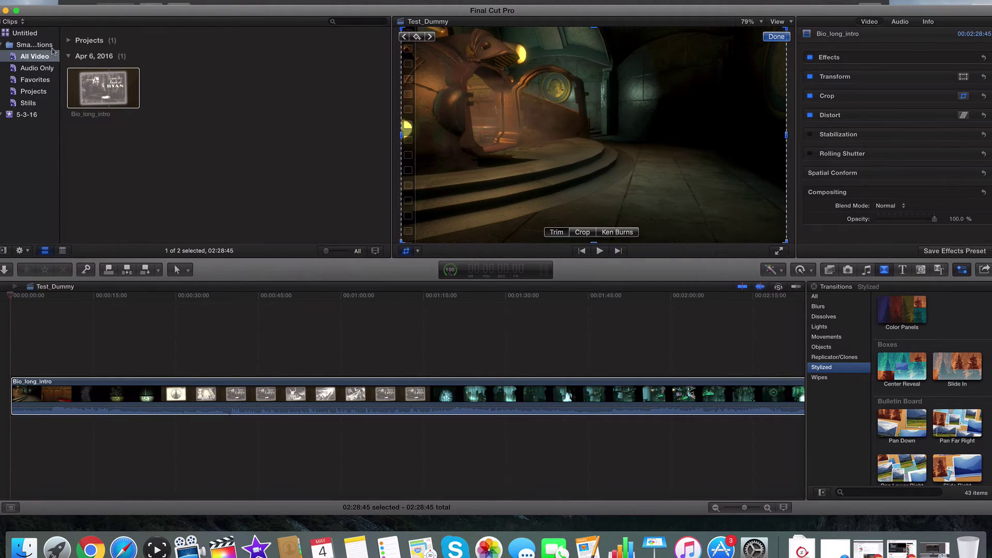
Reselect the Smart Collections folder and open the Timeline Index listing Bio_long_intro at 00:00:00:00.
click(2, 45)
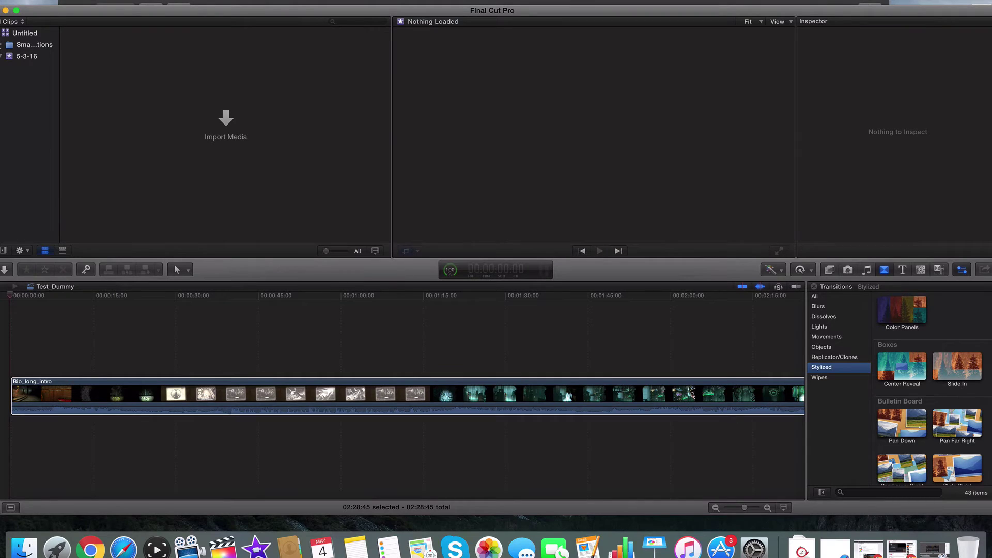
click(3, 45)
click(20, 46)
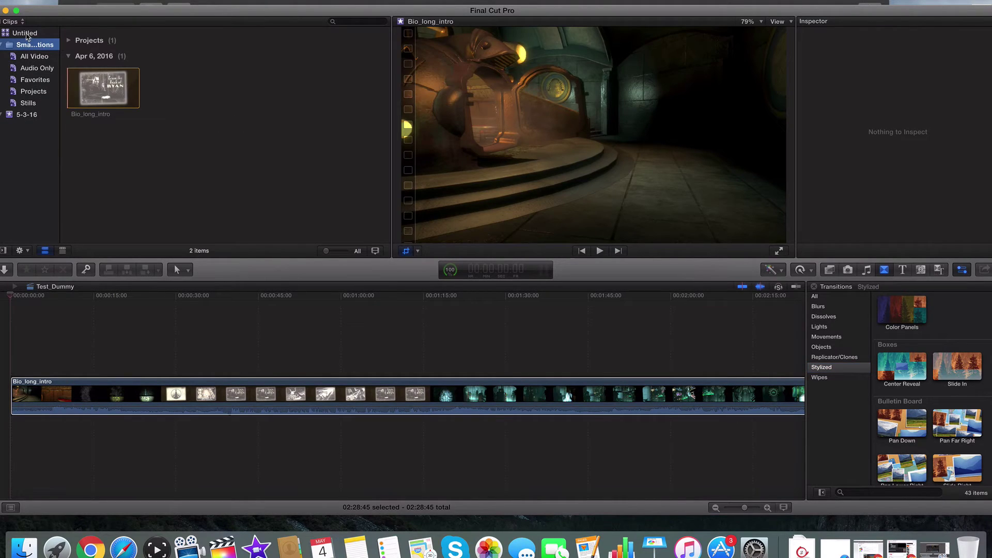
click(11, 509)
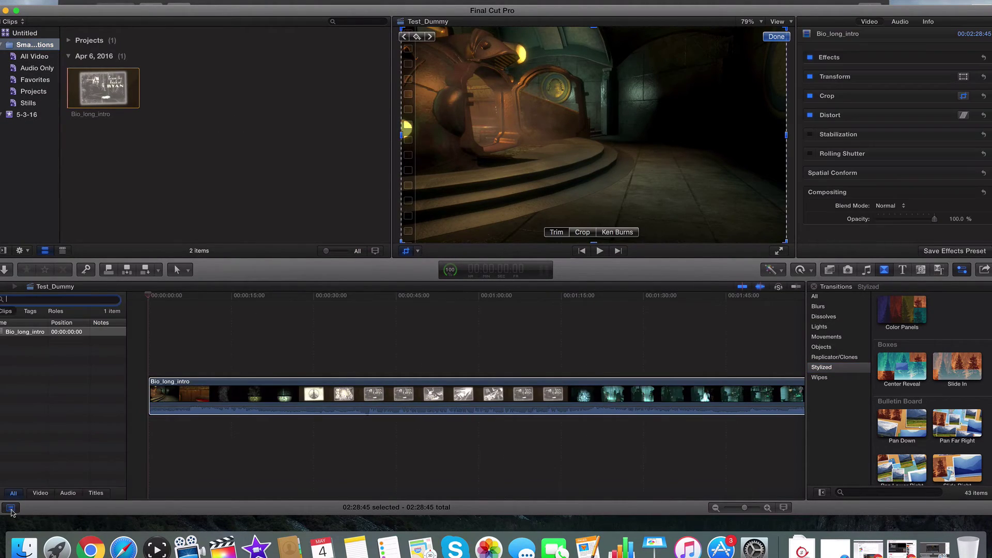